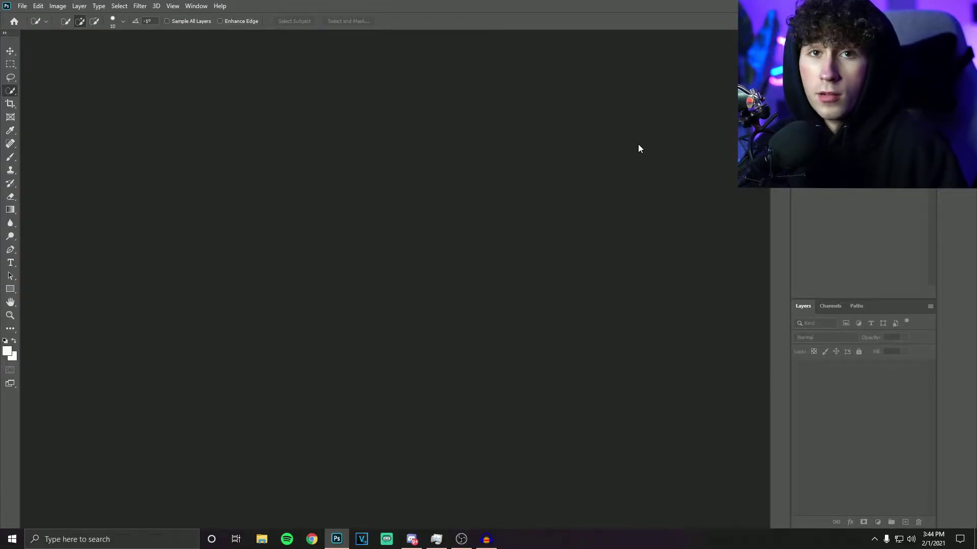
Make a new 1920×1080 document with the portrait photo placed as layer Image1
left_click(23, 5)
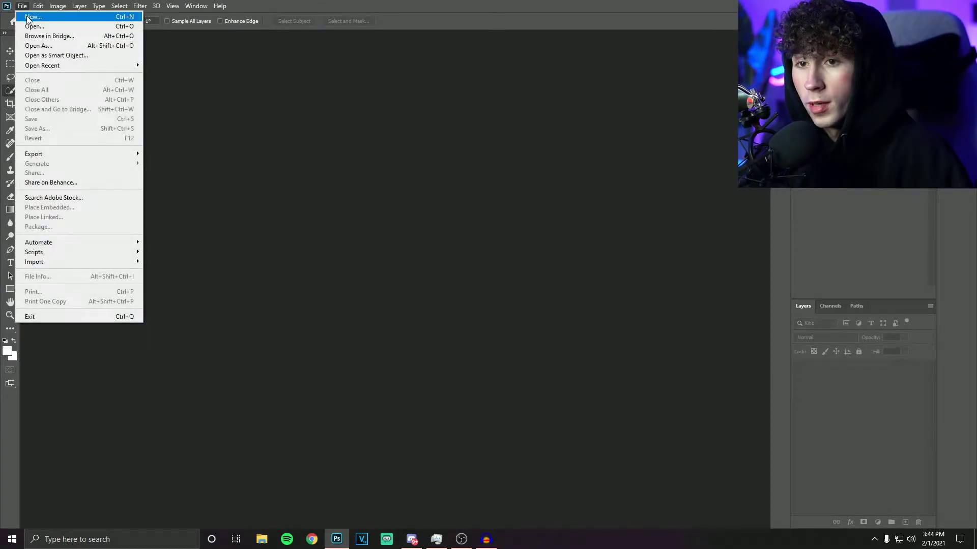
left_click(28, 24)
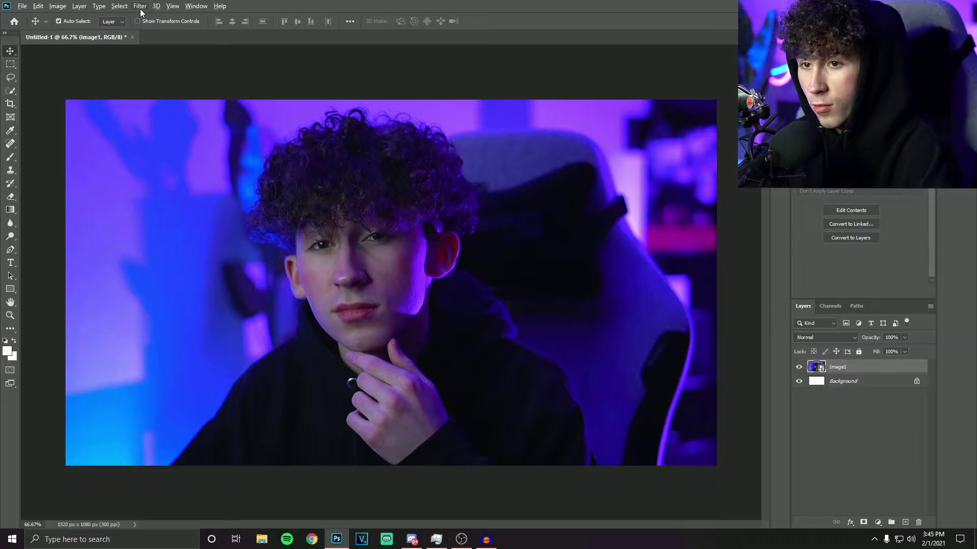
left_click(125, 7)
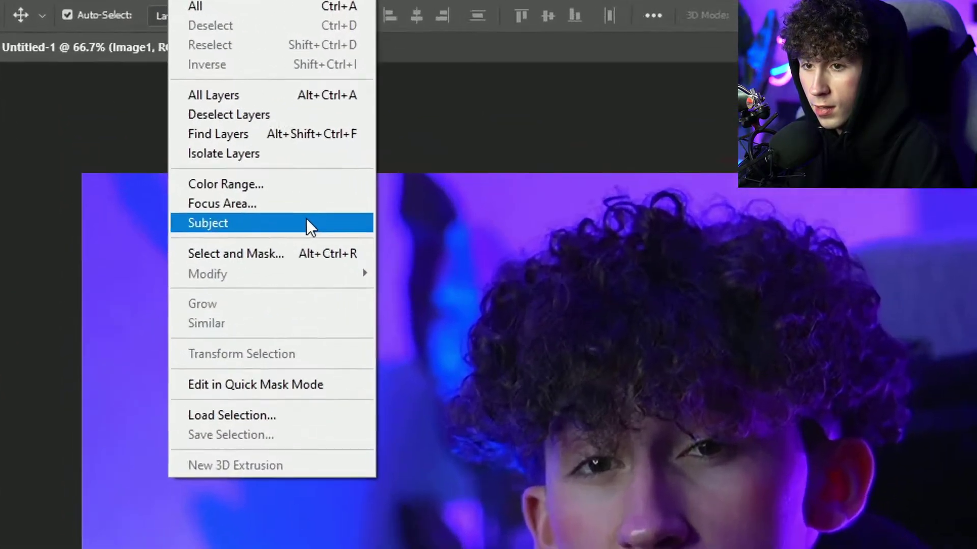
Auto-select the person with Select Subject and remove the chair area from the selection
left_click(178, 124)
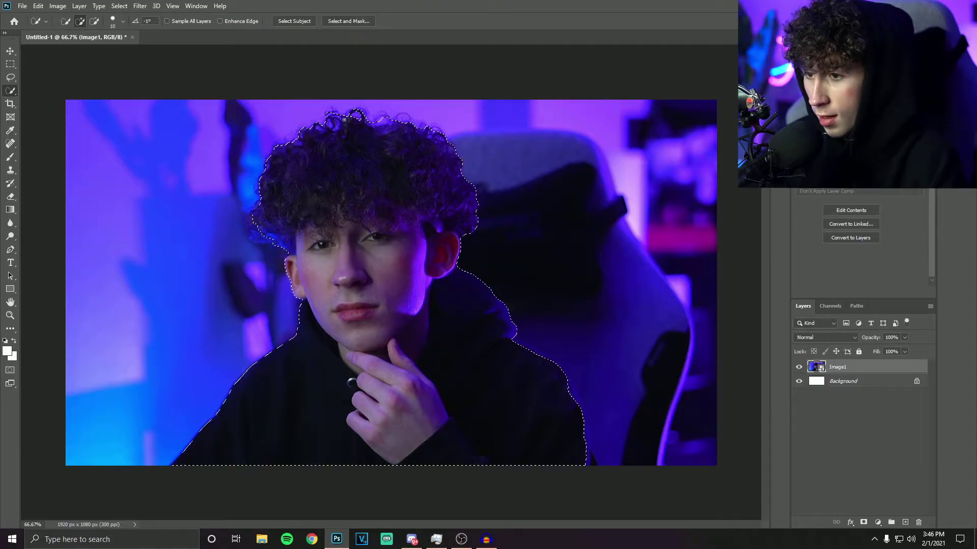
scroll(379, 145, "up", 5)
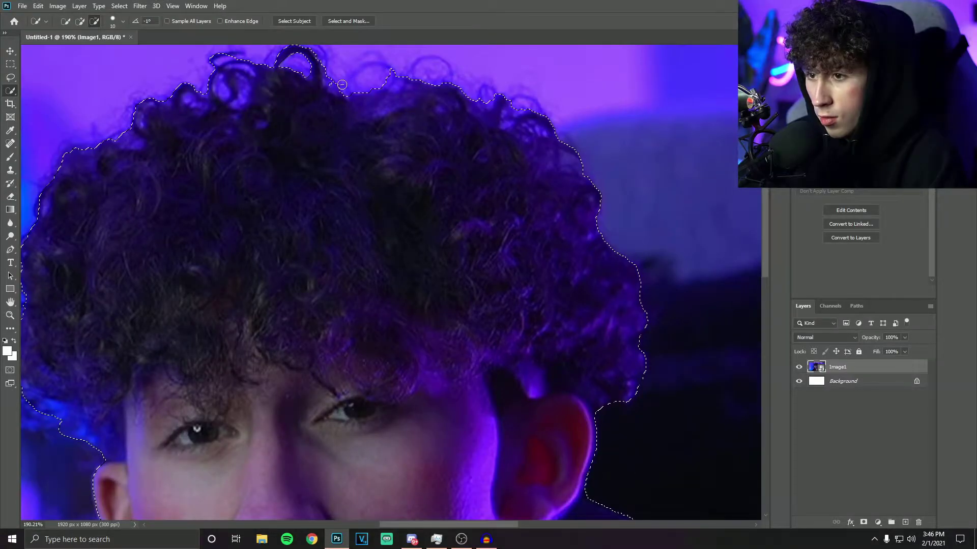
scroll(465, 175, "down", 5)
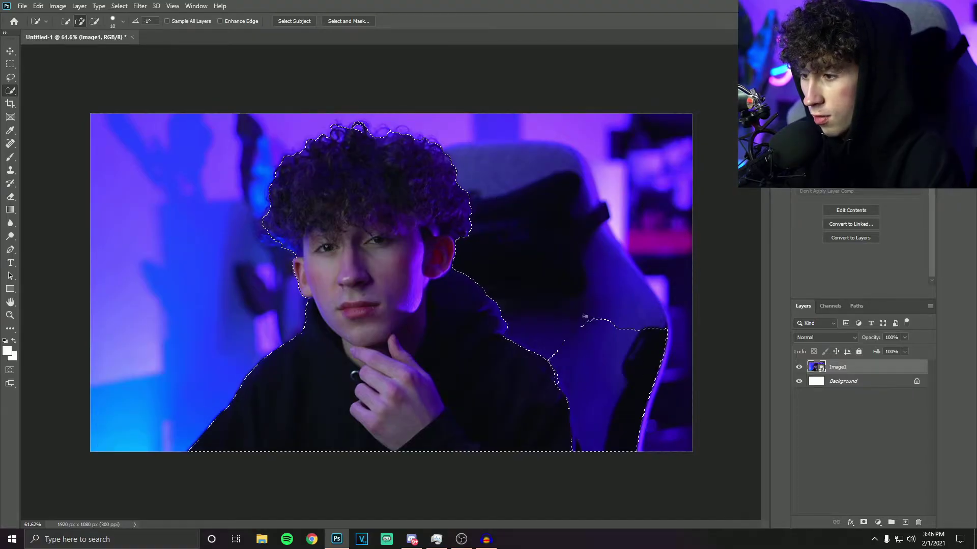
key("ctrl+z")
scroll(387, 250, "down", 1)
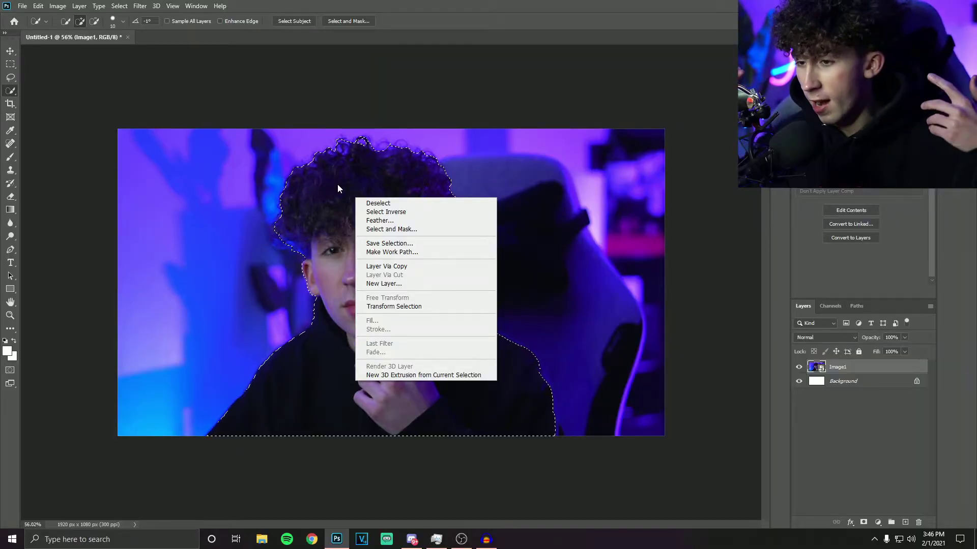
Refine the hair edges in Select and Mask and copy the person to a new Layer 1
left_click(359, 185)
right_click(359, 185)
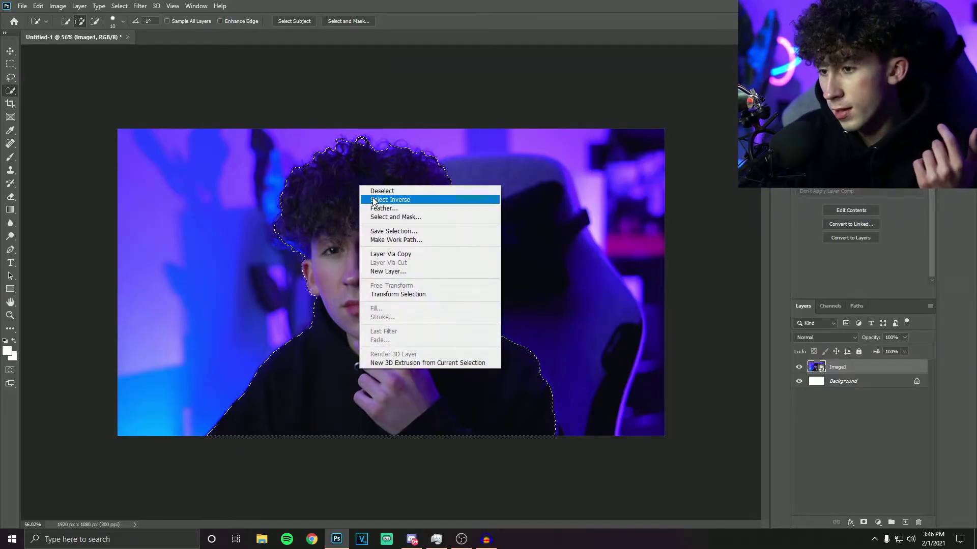
left_click(402, 219)
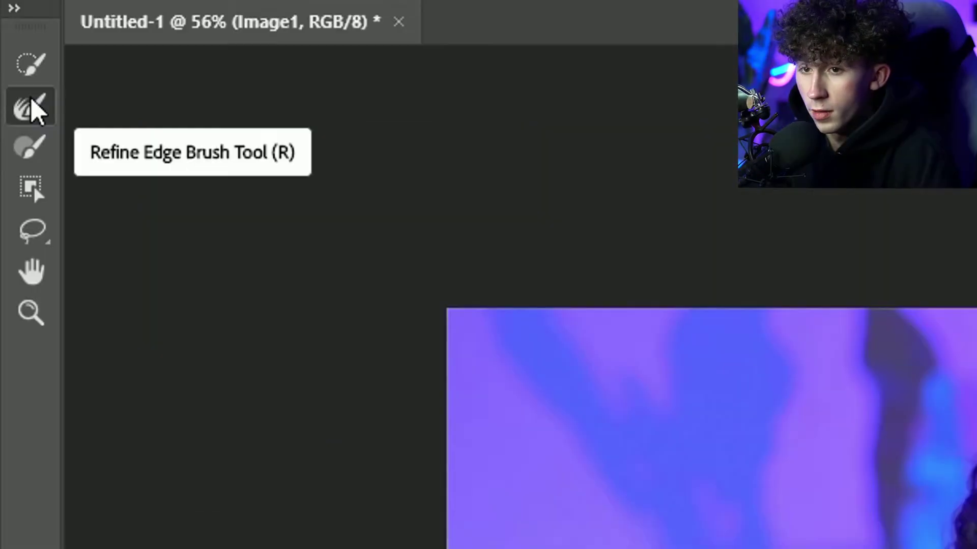
left_click(28, 100)
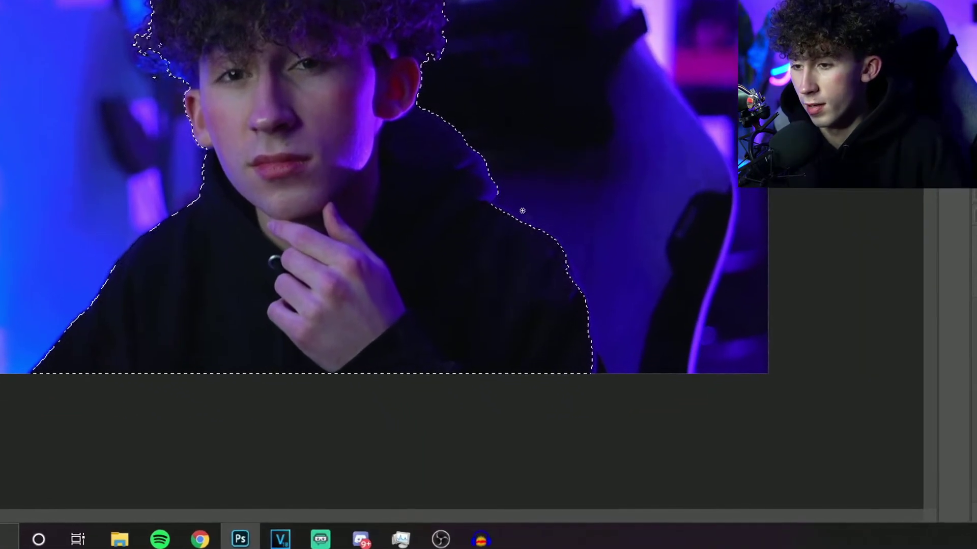
right_click(379, 226)
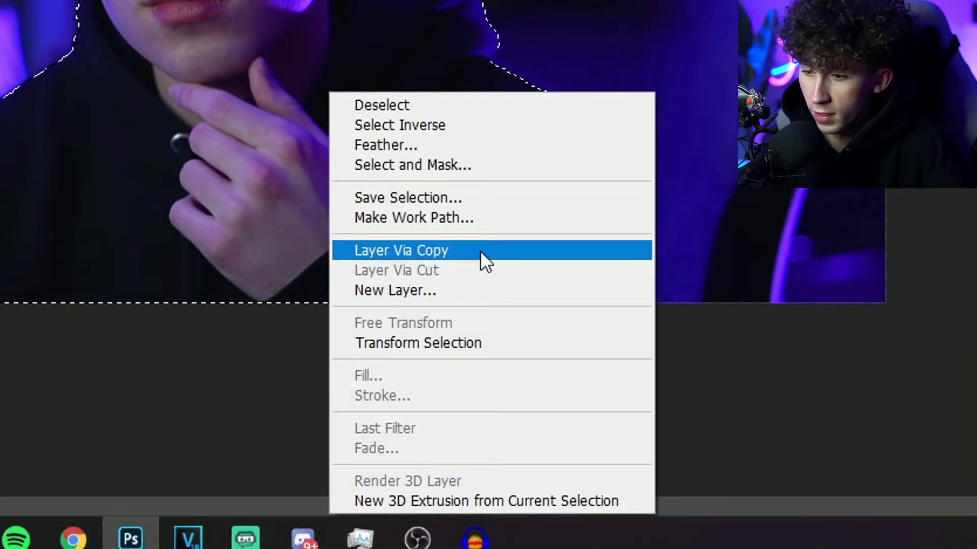
left_click(484, 251)
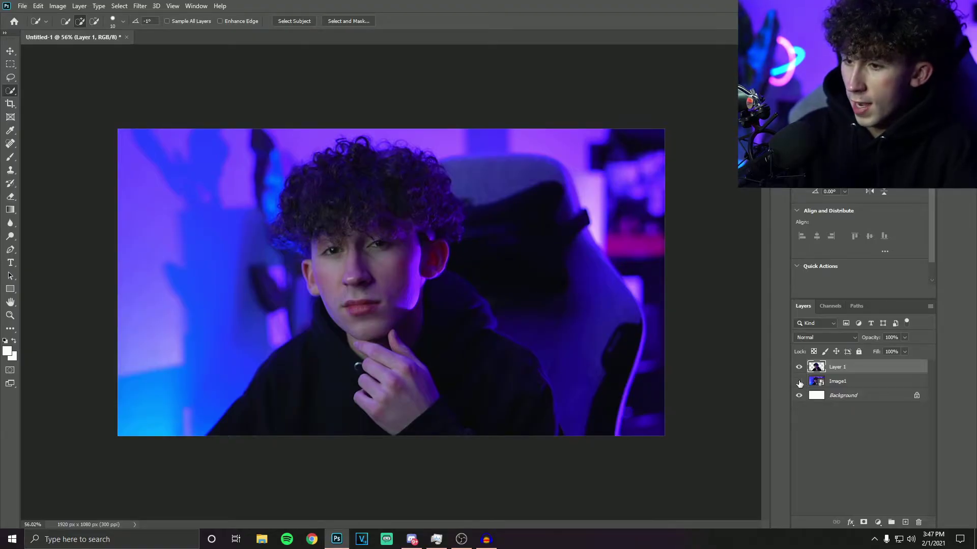
Toggle Image1's visibility to check the cut-out, then make Image1 the active layer
left_click(799, 382)
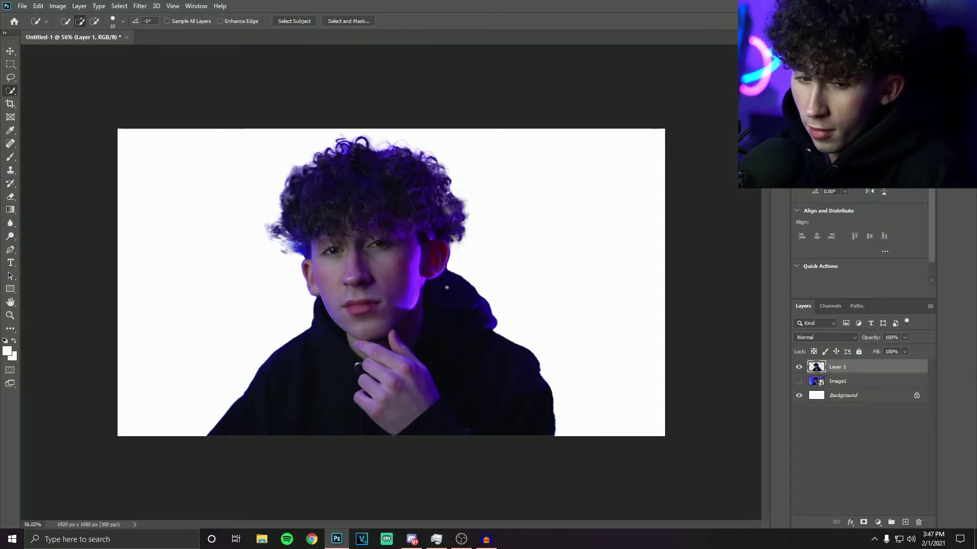
left_click(799, 382)
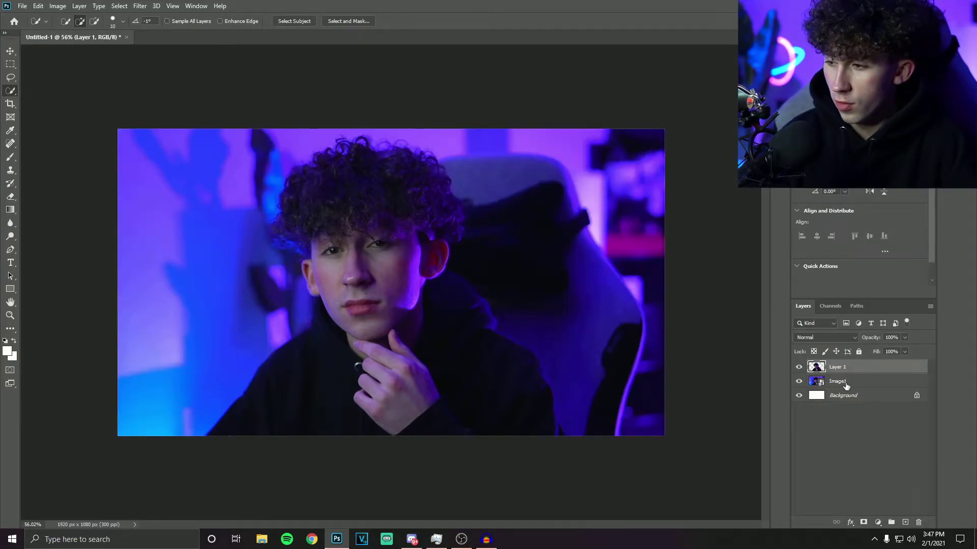
left_click(845, 381)
left_click(140, 5)
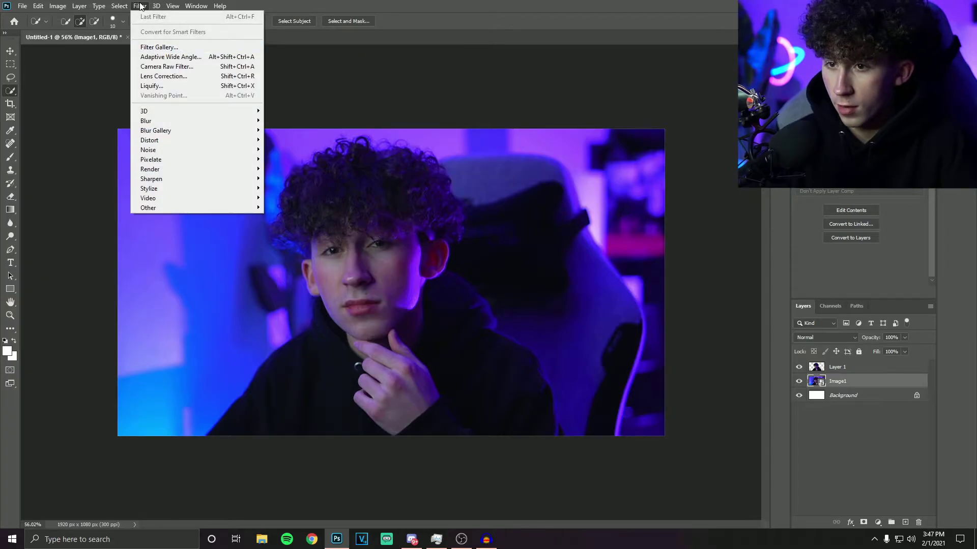
mouse_move(198, 121)
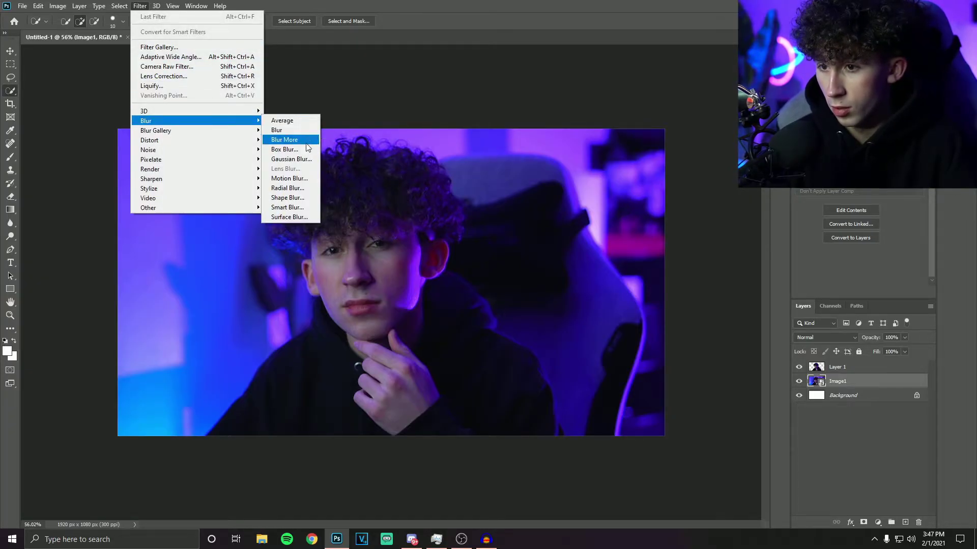
left_click(306, 159)
left_click(455, 263)
left_click_drag(493, 109, 680, 146)
left_click(727, 166)
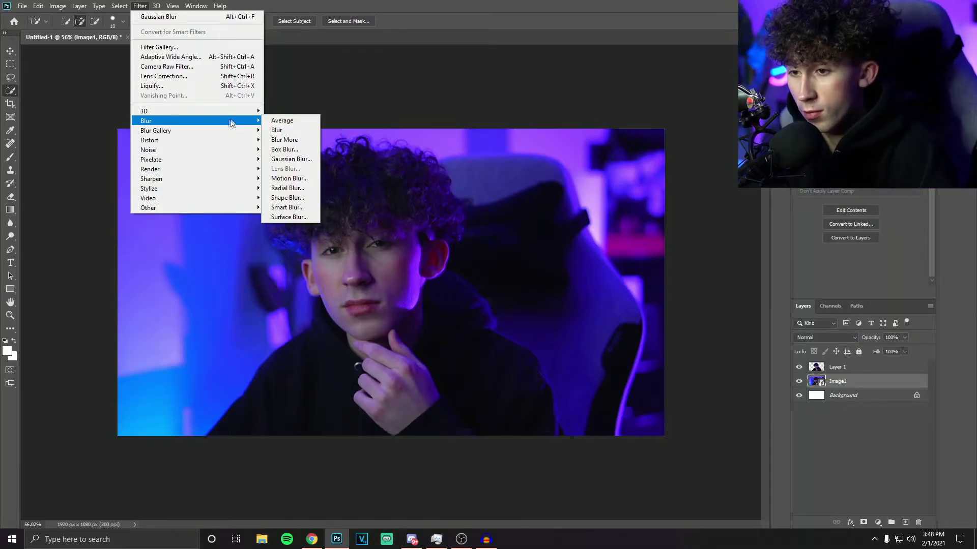
left_click(289, 178)
left_click_drag(478, 103, 668, 139)
left_click(630, 316)
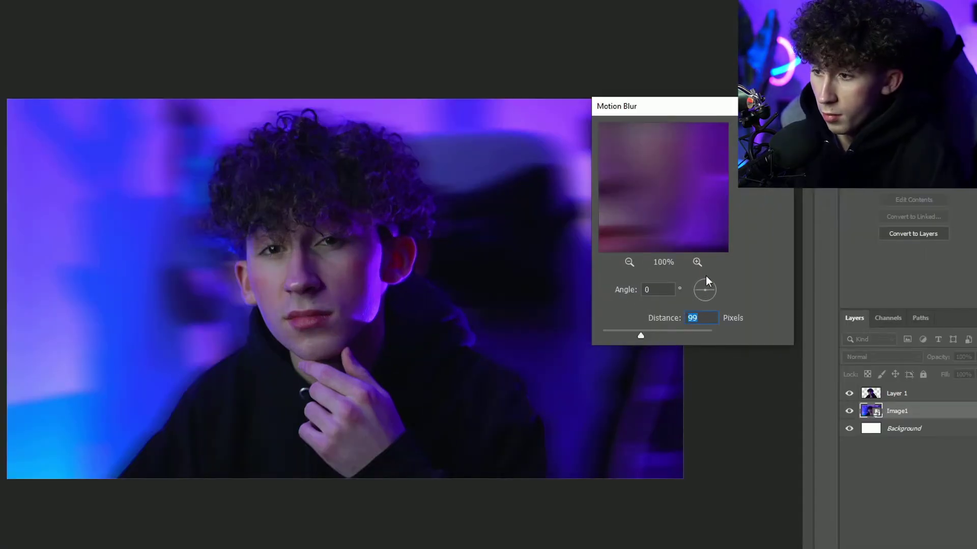
left_click(708, 288)
left_click_drag(678, 106, 845, 97)
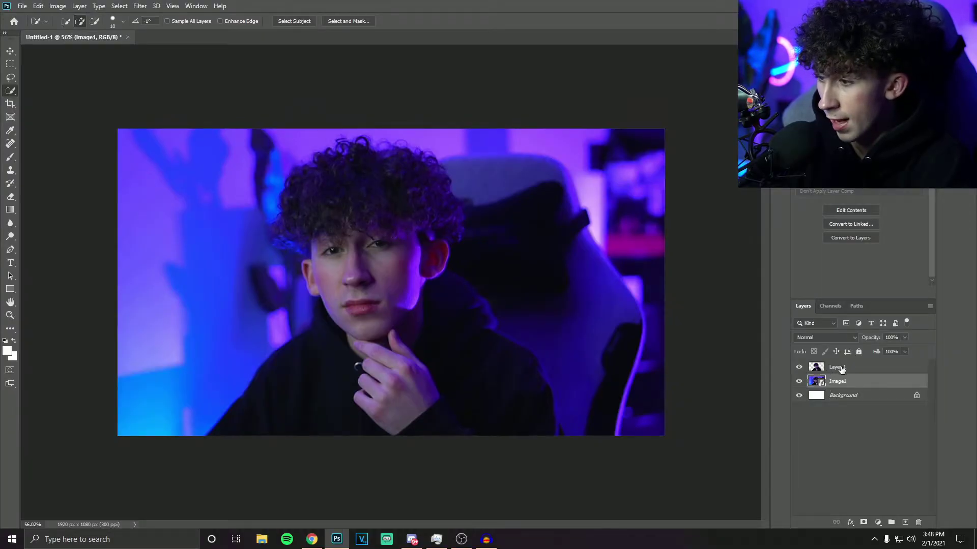
Scale Layer 1 and Image1 together to 111.68% and nudge them slightly
left_click(841, 370, "shift")
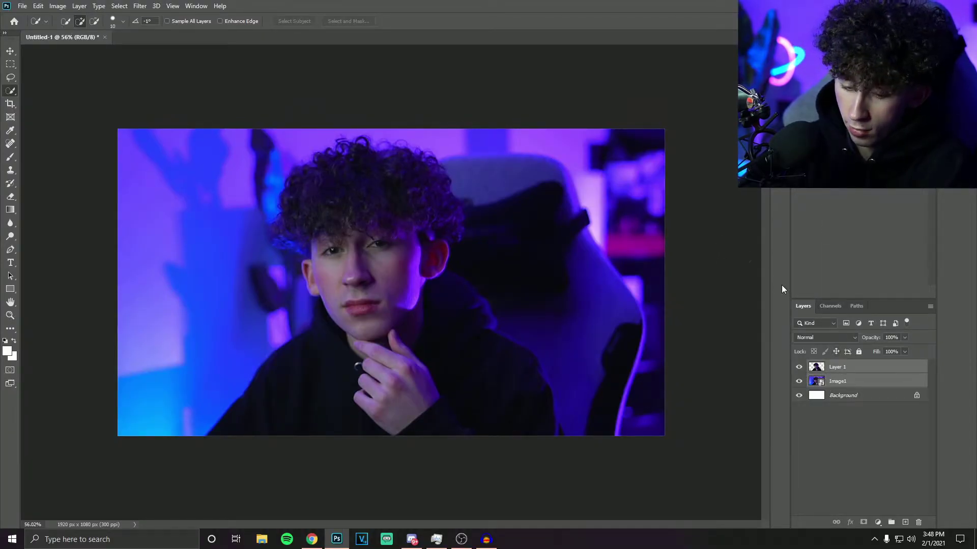
key("ctrl+t")
left_click_drag(664, 282, 699, 283)
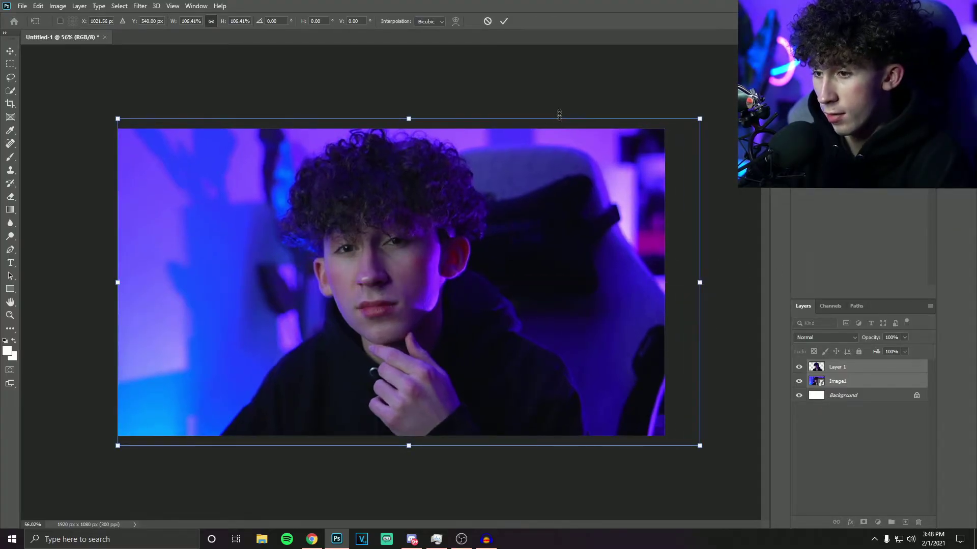
left_click_drag(701, 126, 722, 105)
left_click_drag(639, 195, 627, 198)
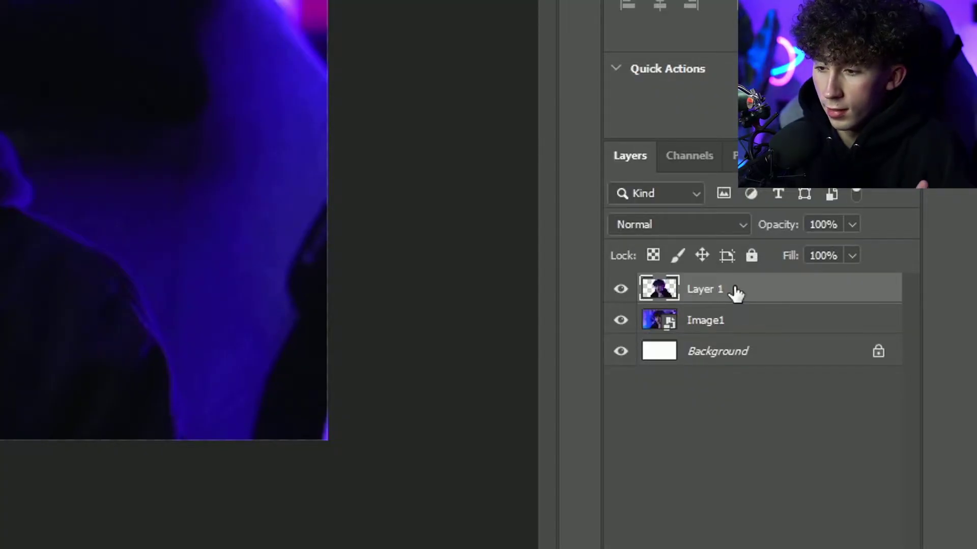
Give Layer 1 a #ffffff drop shadow with 250 px size and maximum opacity
double_click(736, 293)
left_click(585, 371)
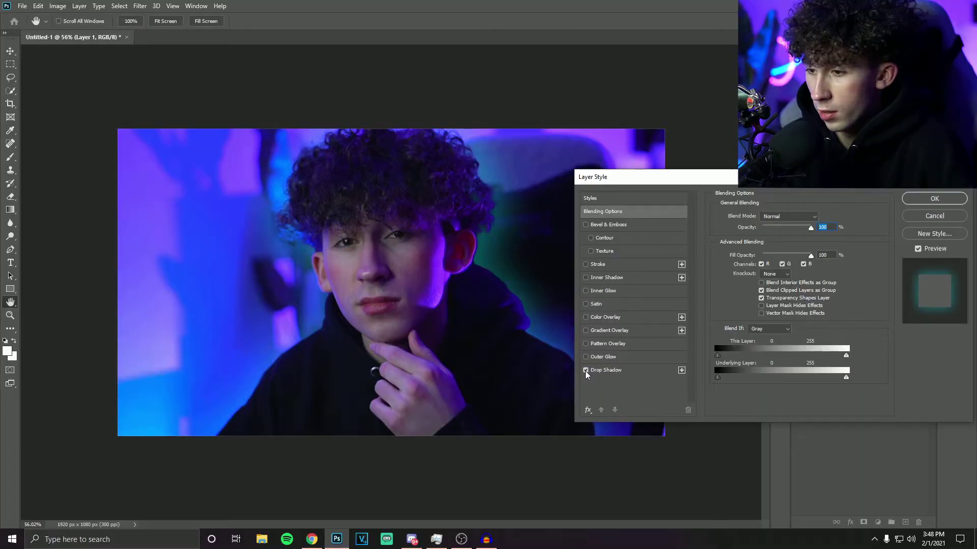
left_click(585, 372)
left_click(598, 370)
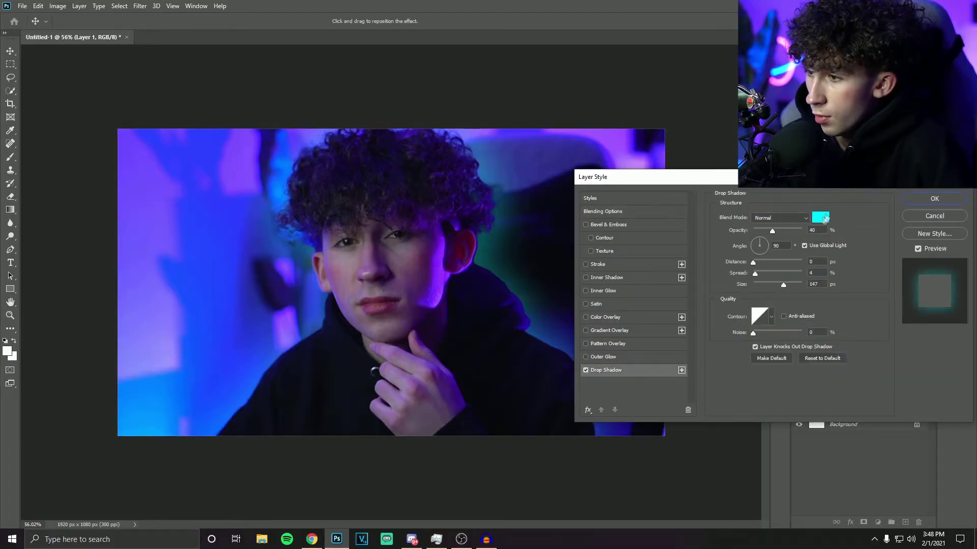
left_click(829, 216)
type("ffffff")
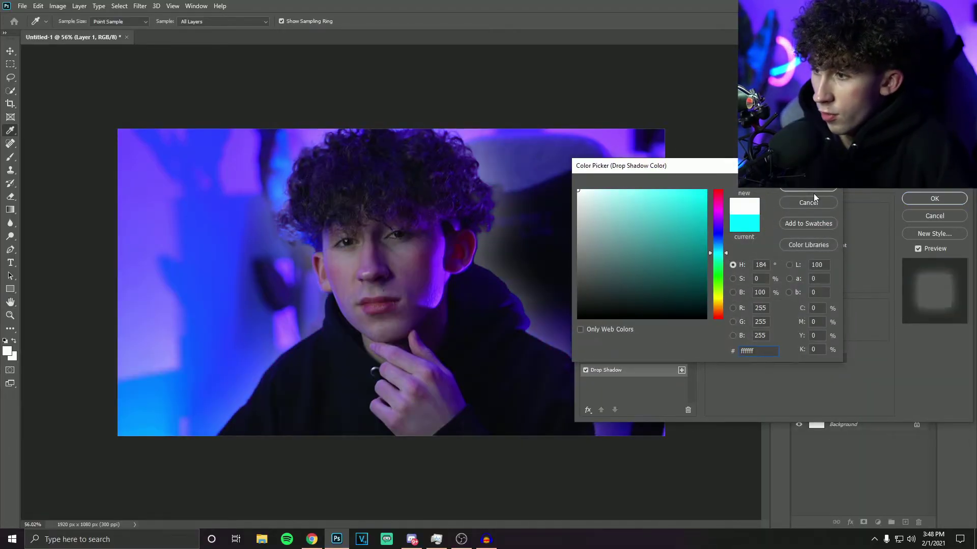
left_click(810, 189)
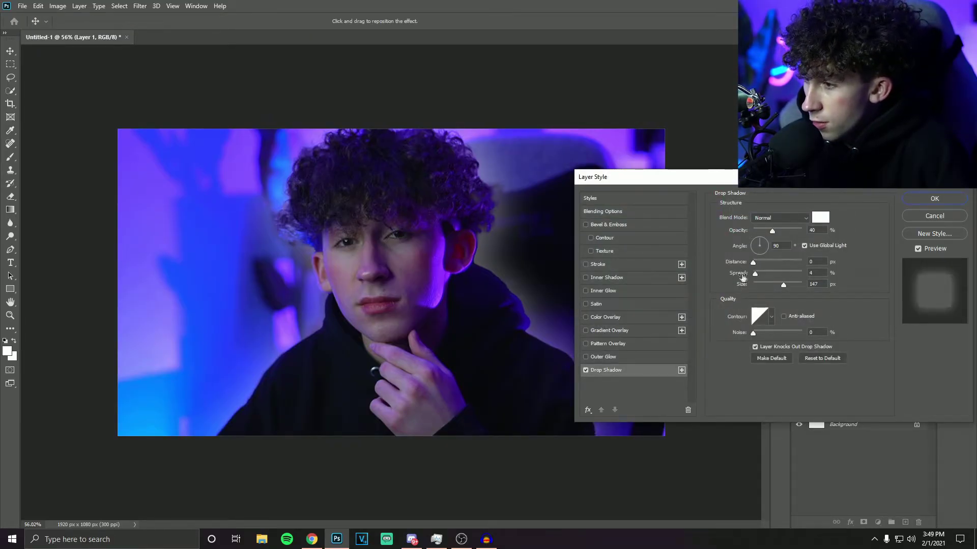
left_click_drag(783, 284, 873, 281)
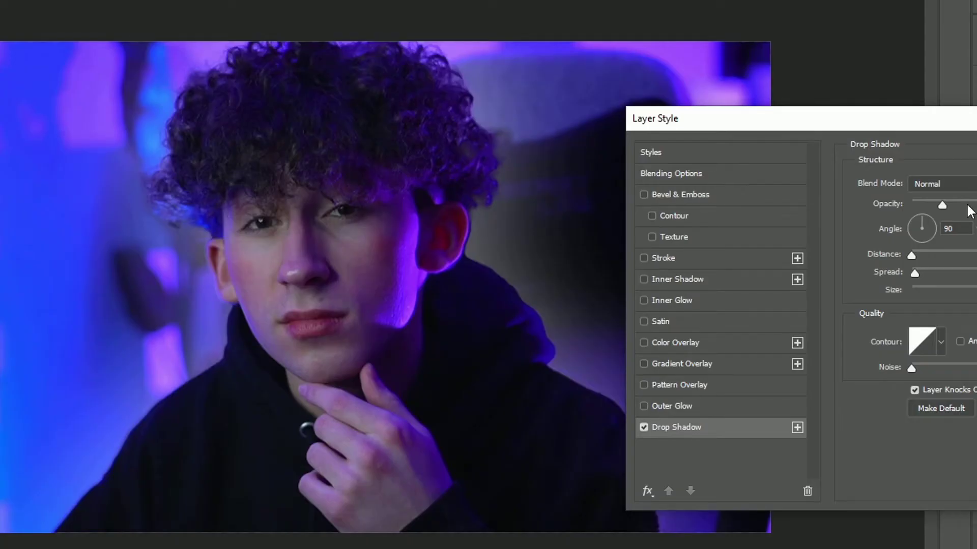
left_click_drag(967, 206, 975, 206)
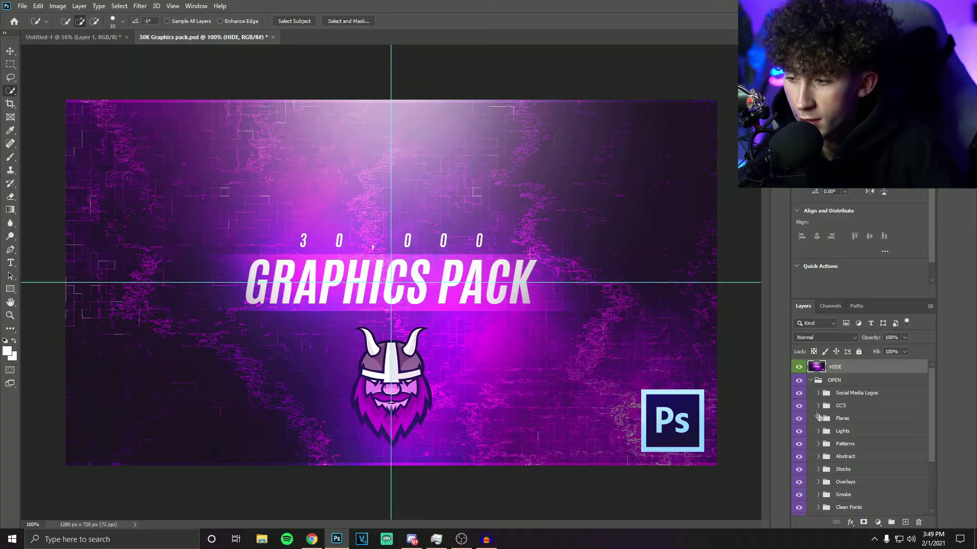
Set the copied overlay group 4 to 59% opacity and hide it
scroll(879, 431, "down", 1)
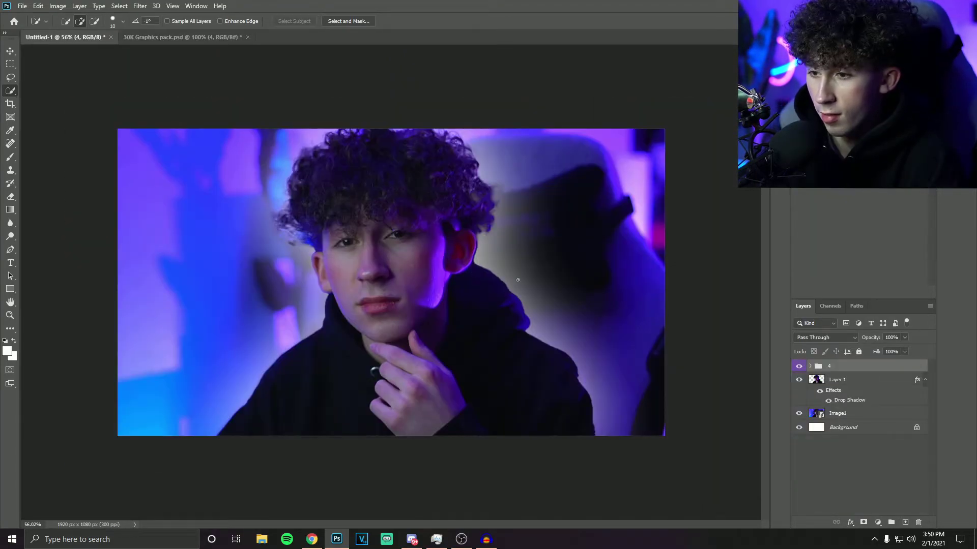
left_click_drag(883, 351, 886, 351)
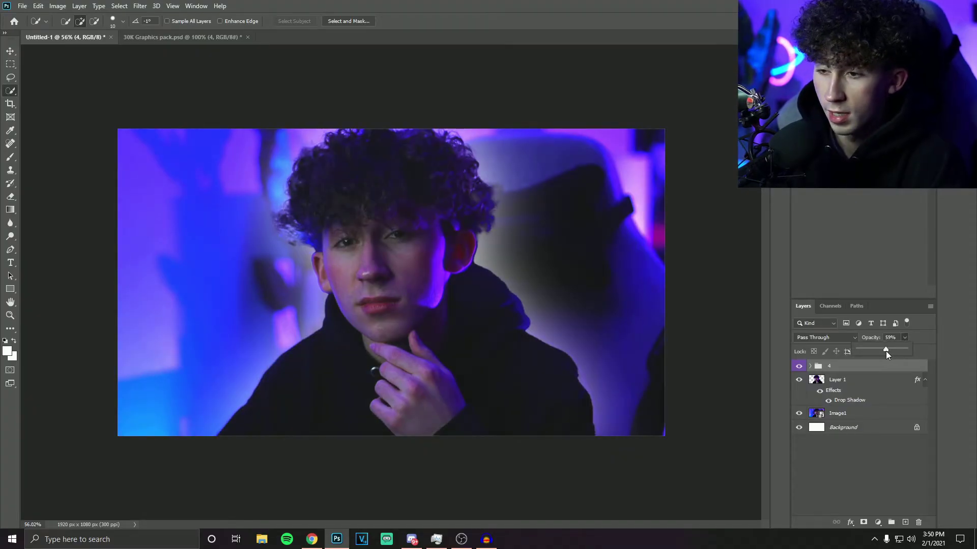
left_click(799, 367)
left_click(799, 368)
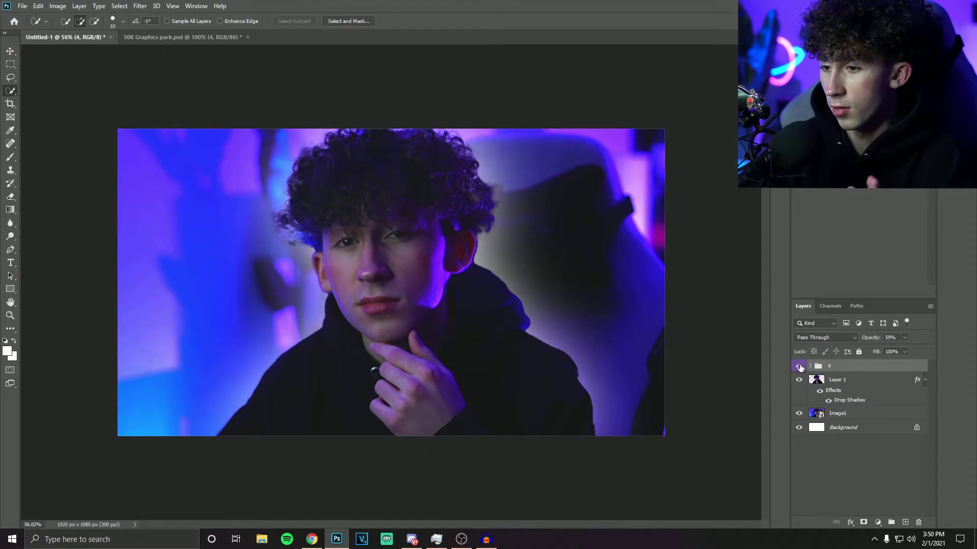
left_click(877, 522)
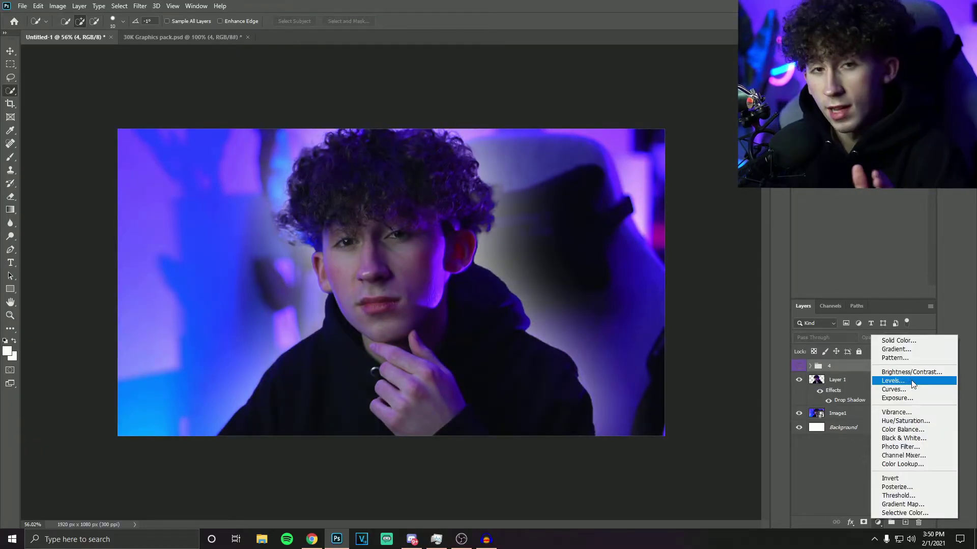
Add a Curves 2 adjustment, shape the RGB curve with shadow and highlight points, then hide it
left_click(878, 522)
left_click(878, 522)
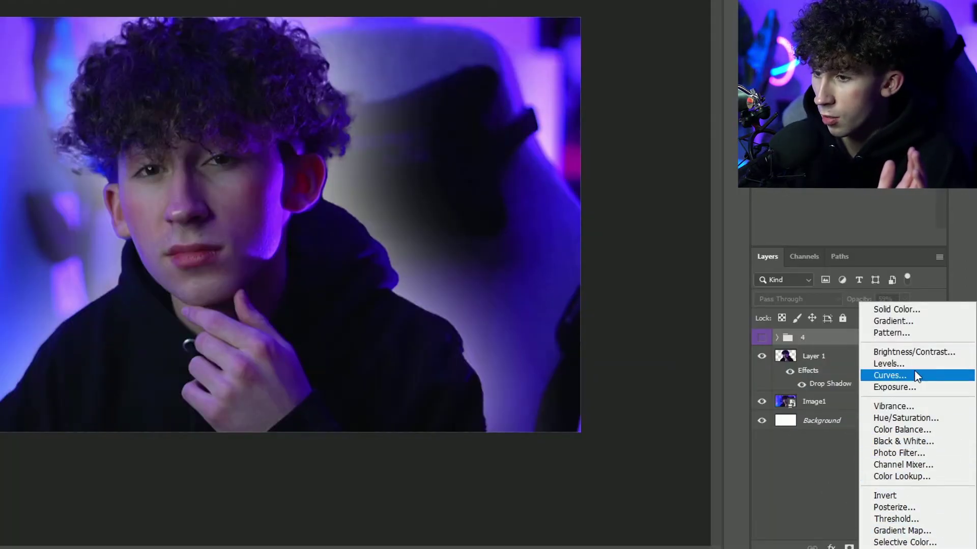
left_click(915, 375)
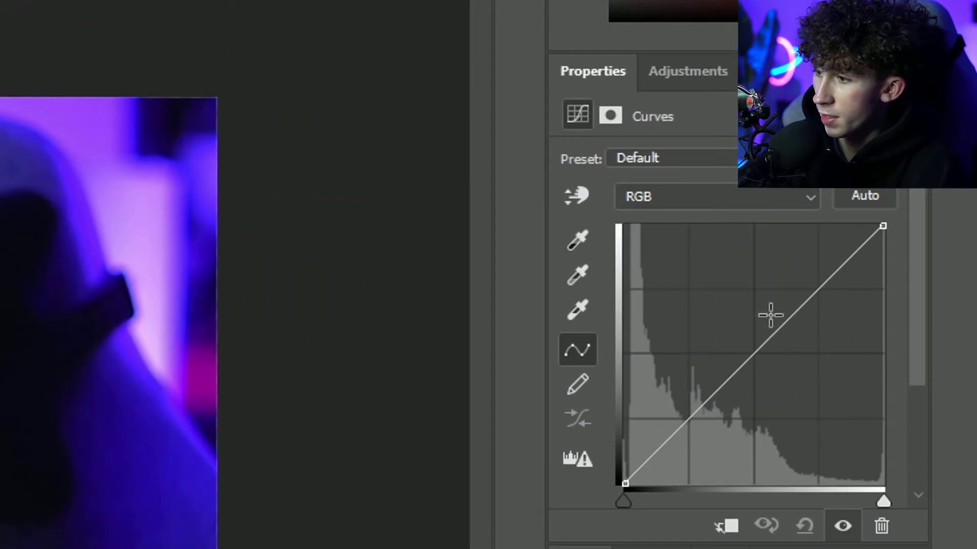
left_click_drag(791, 336, 757, 361)
left_click_drag(852, 253, 846, 251)
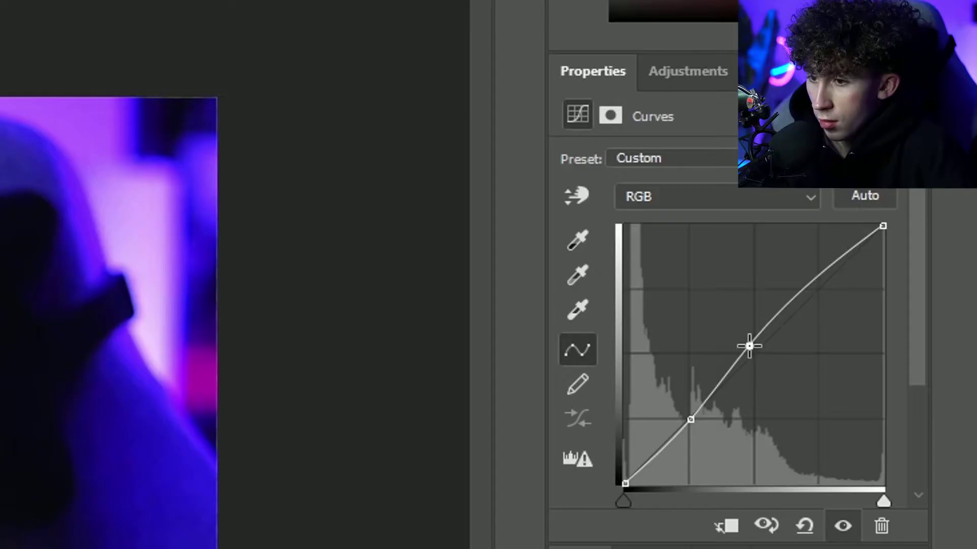
left_click_drag(749, 346, 749, 341)
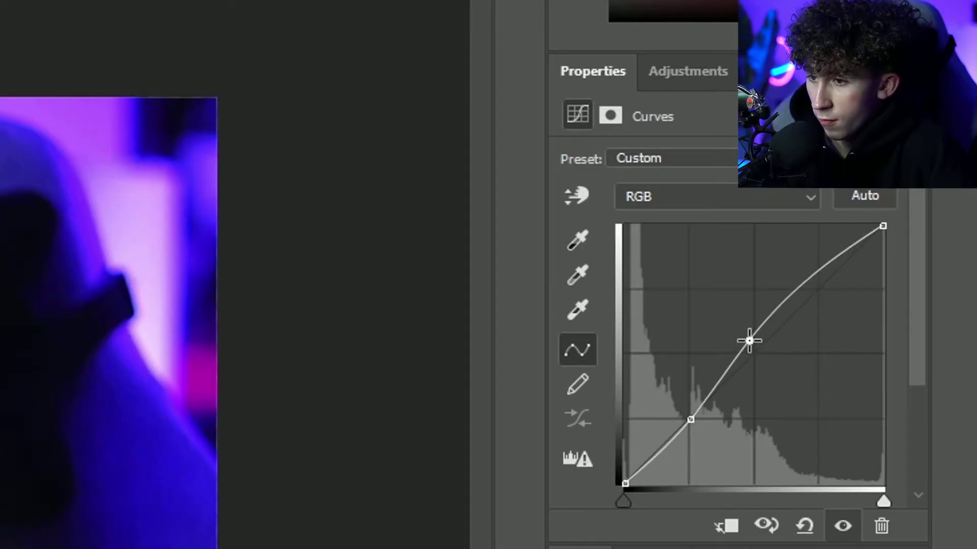
mouse_move(705, 397)
left_mouse_down()
mouse_move(706, 385)
mouse_move(718, 390)
left_mouse_up()
left_click_drag(665, 436, 669, 436)
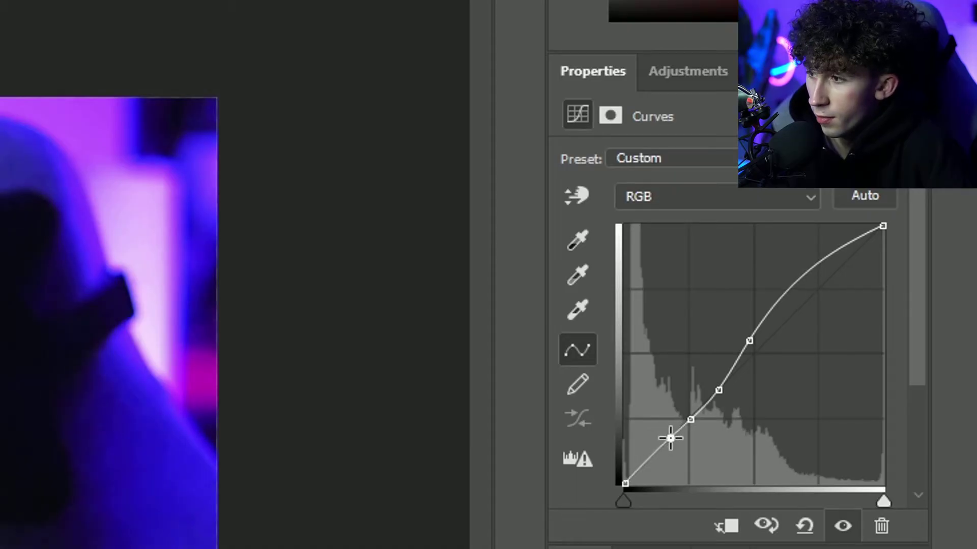
left_click_drag(859, 233, 863, 250)
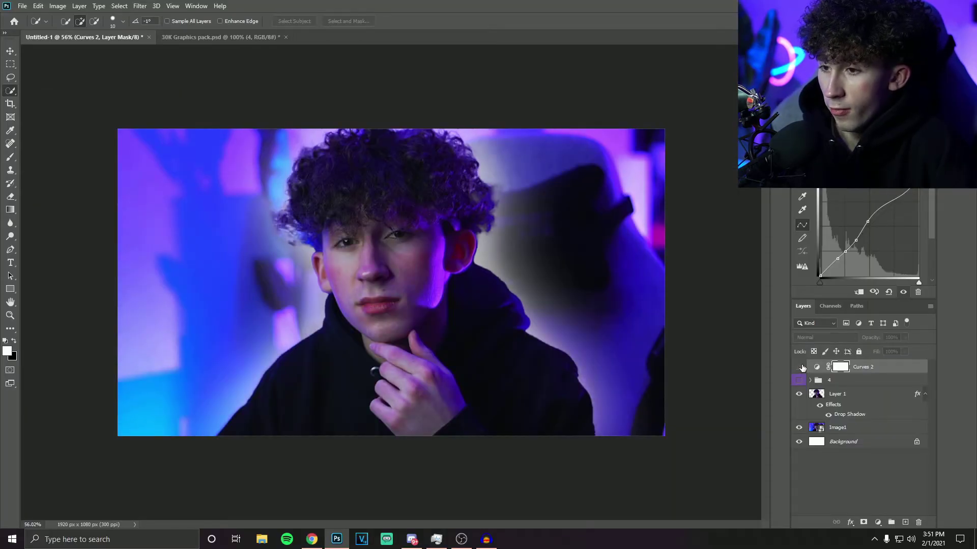
left_click(800, 367)
left_click(800, 367)
left_click(800, 367)
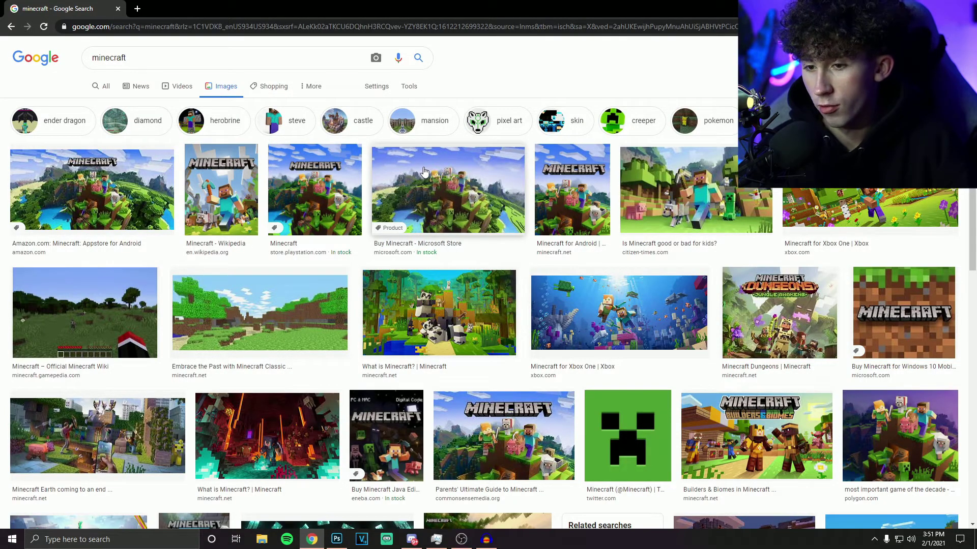
Copy the Microsoft Store Minecraft image, then hide Image1 and select the Background layer
left_click(424, 171)
right_click(689, 209)
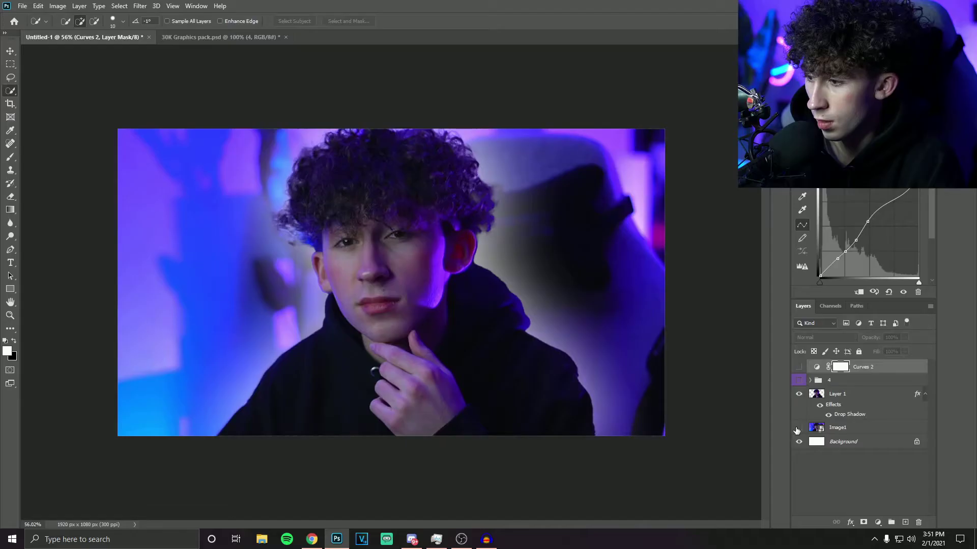
left_click(798, 427)
left_click(827, 441)
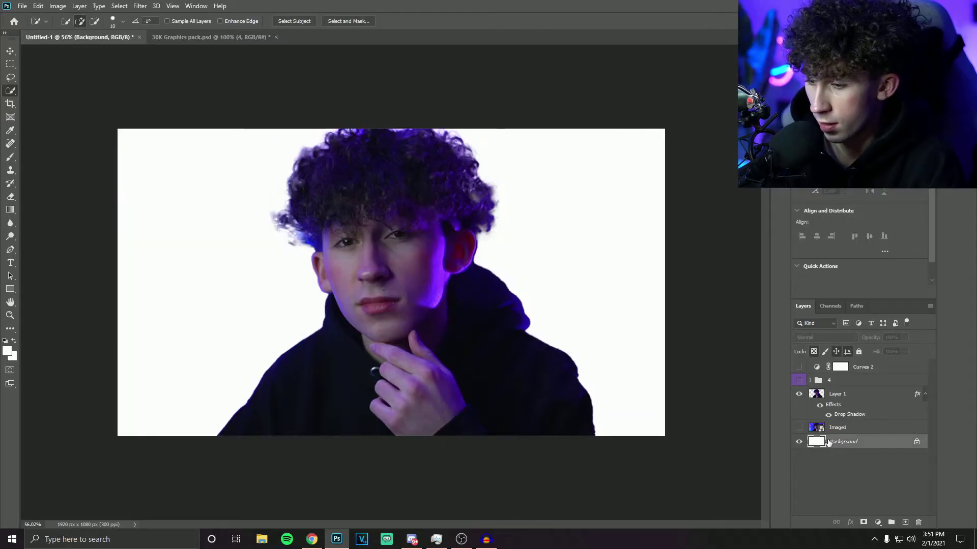
Paste the Minecraft landscape above Background, then move Layer 1 left and tilt it about 7°
key("ctrl+v")
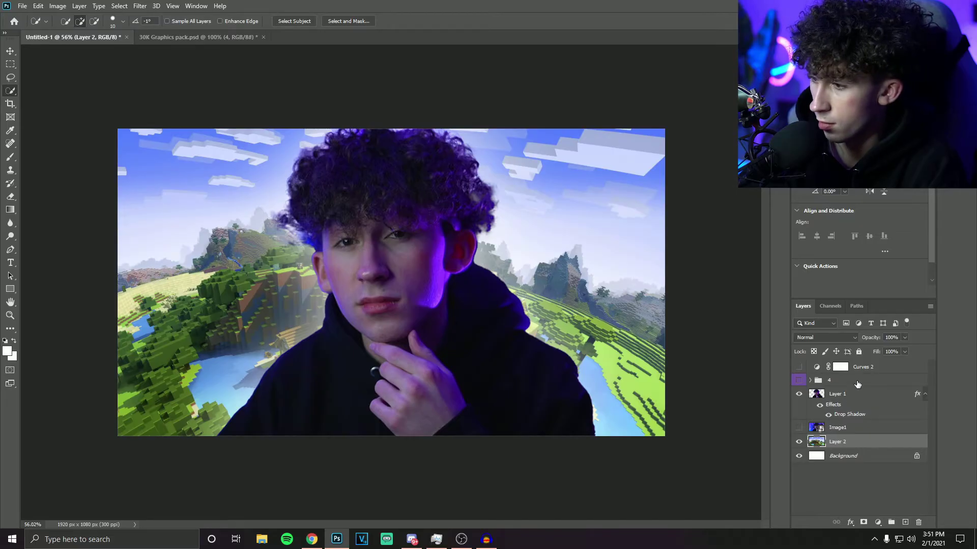
left_click(848, 394)
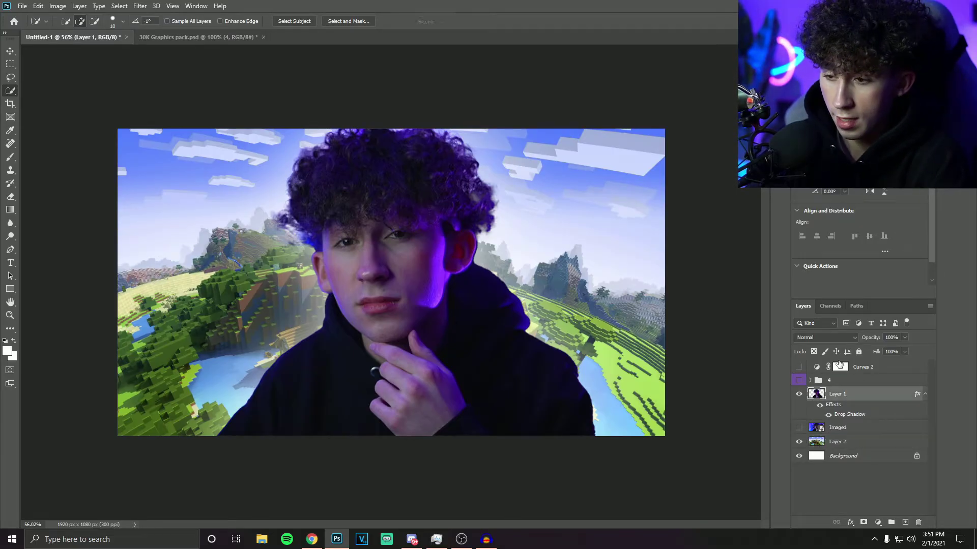
key("ctrl+t")
left_click_drag(531, 290, 643, 304)
left_click_drag(564, 83, 560, 85)
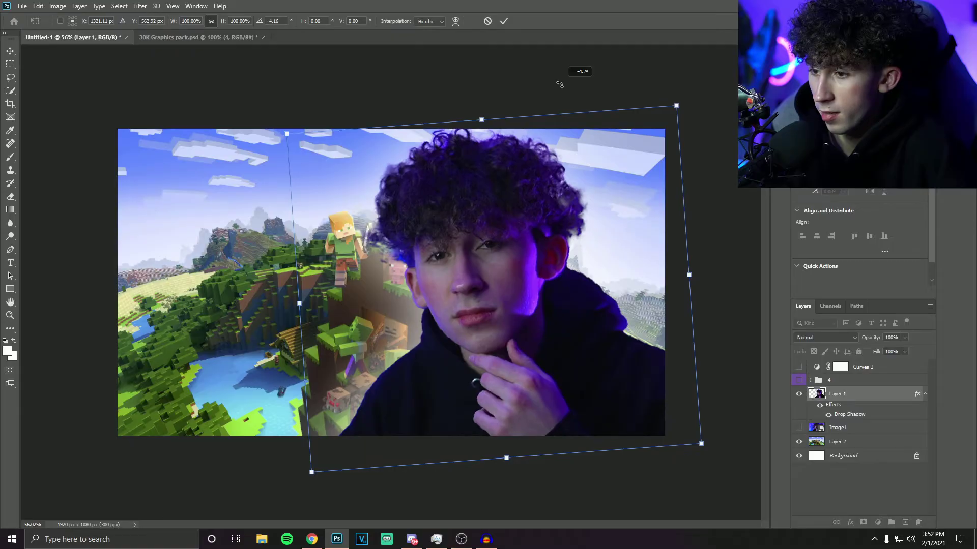
left_click_drag(602, 191, 407, 189)
left_click_drag(590, 224, 585, 277)
left_click_drag(495, 298, 428, 350)
Flip the subject horizontally and commit the transform
right_click(379, 289)
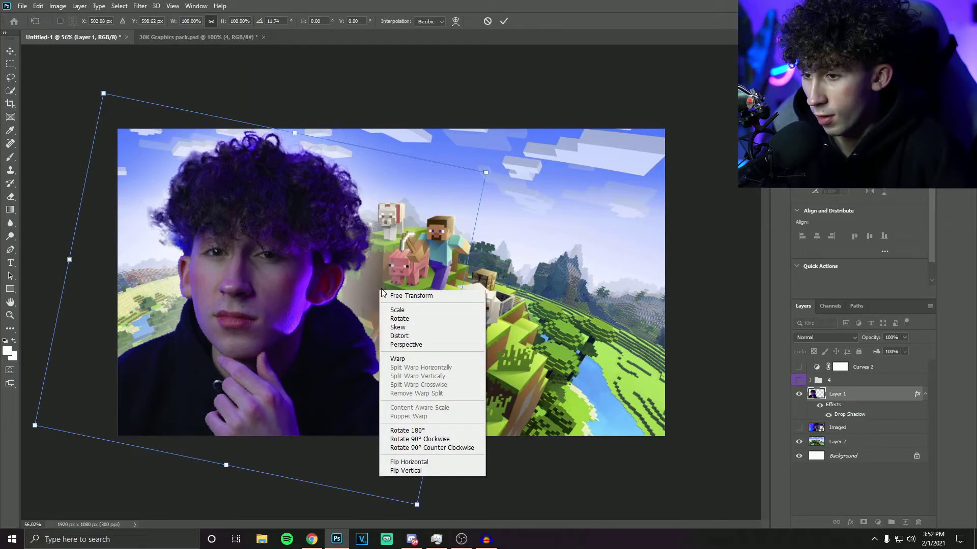
left_click(454, 466)
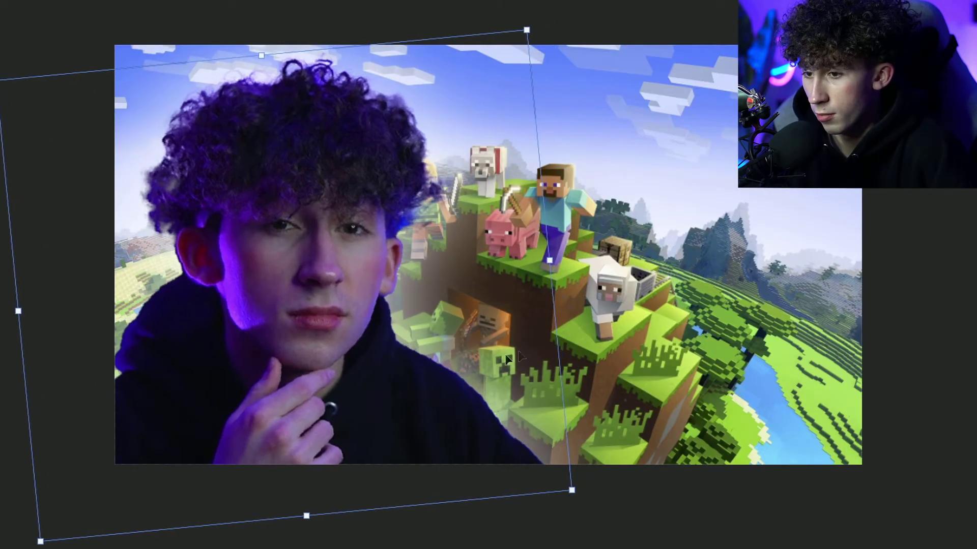
key("Return")
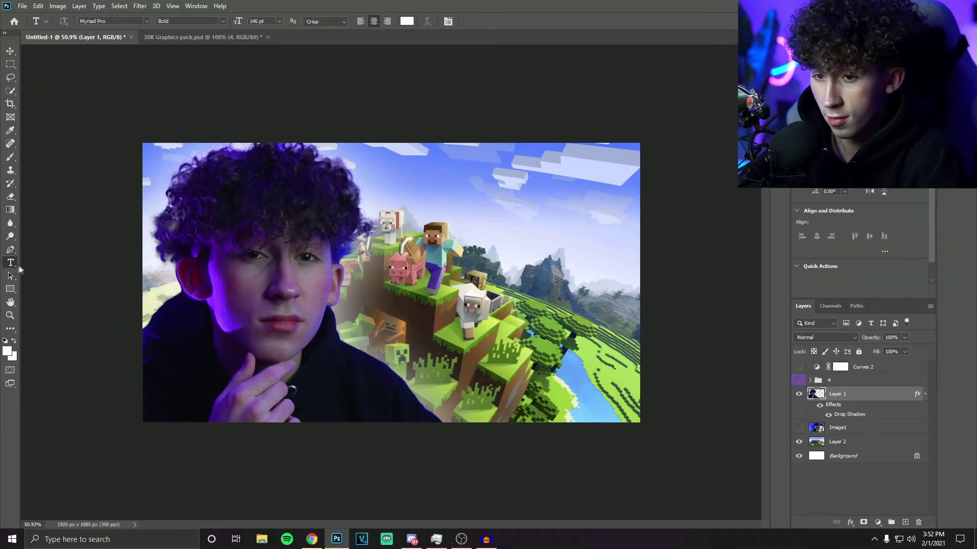
Add white 'yo' text on the canvas and give it a drop shadow
left_click(402, 276)
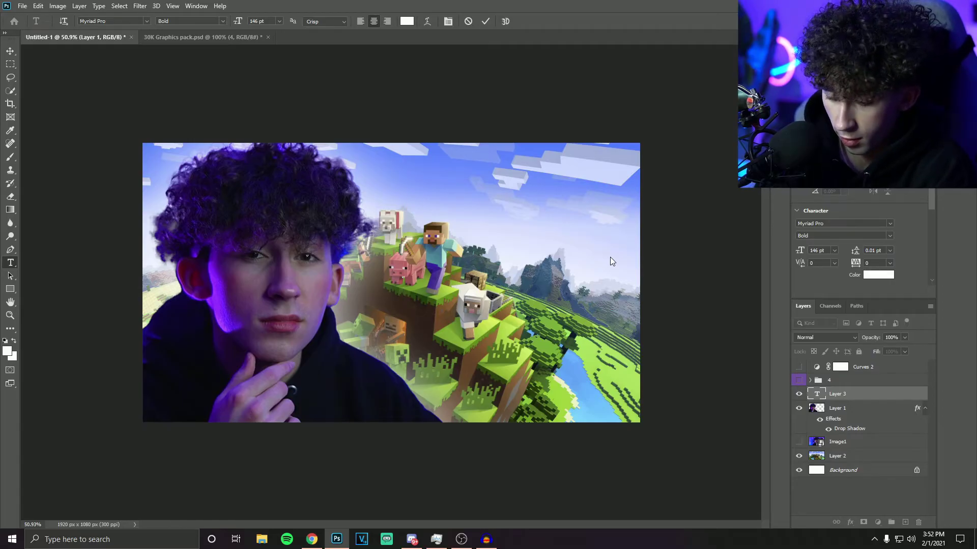
type("yo")
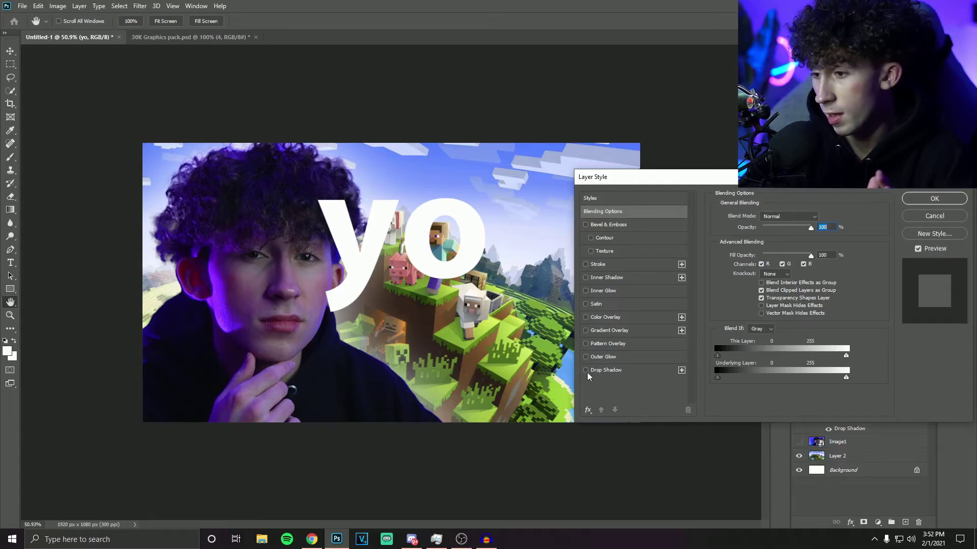
left_click(585, 370)
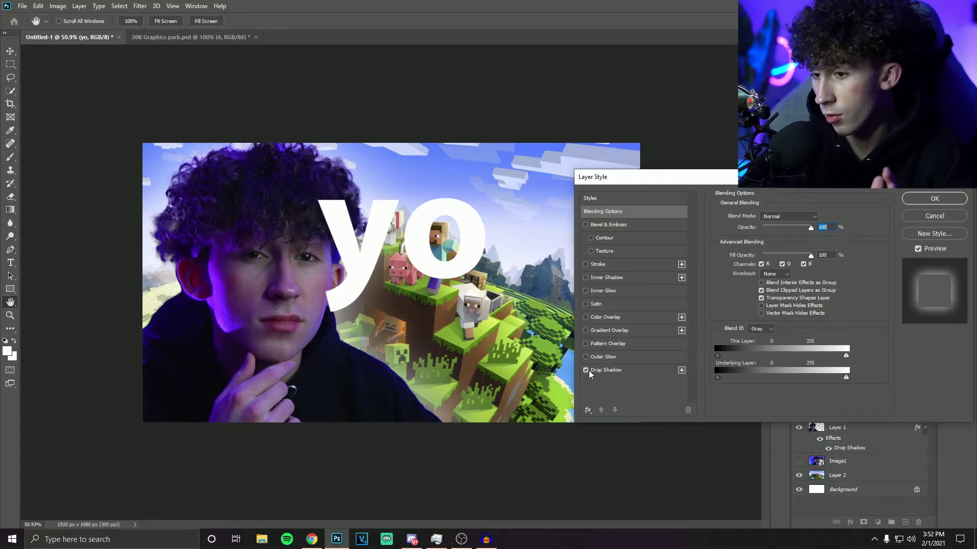
Give the yo text a black outside stroke of 43 px
left_click(586, 265)
left_click(604, 266)
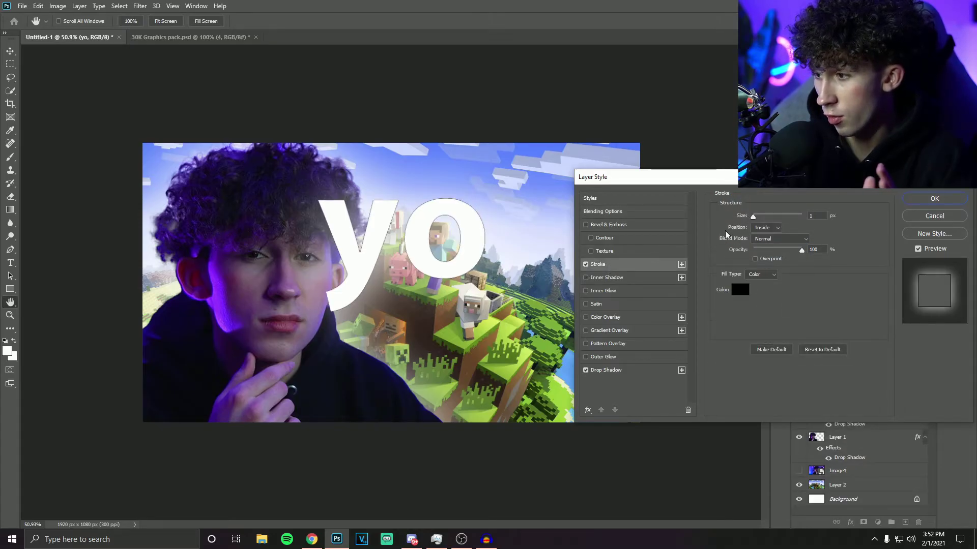
left_click_drag(764, 217, 769, 217)
left_click(766, 227)
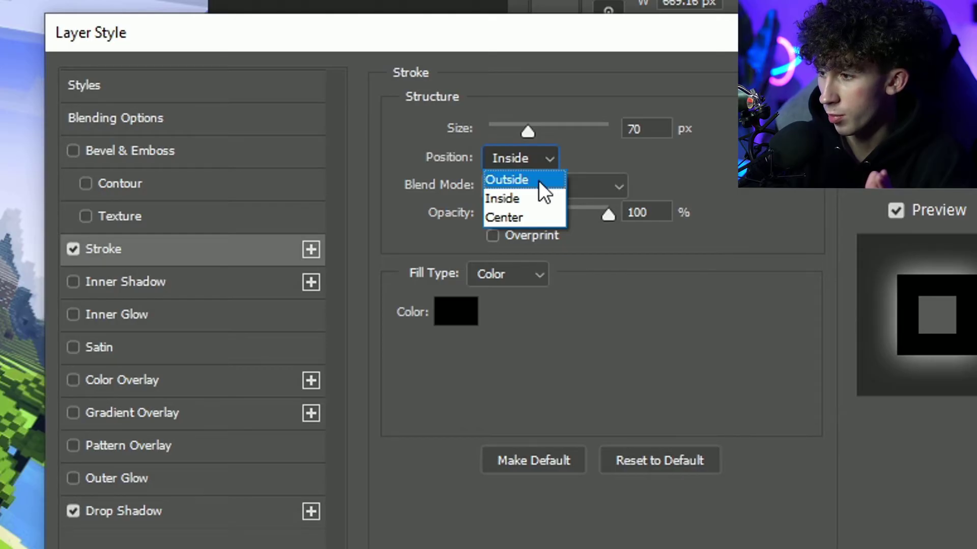
left_click(539, 181)
left_click_drag(527, 133, 517, 130)
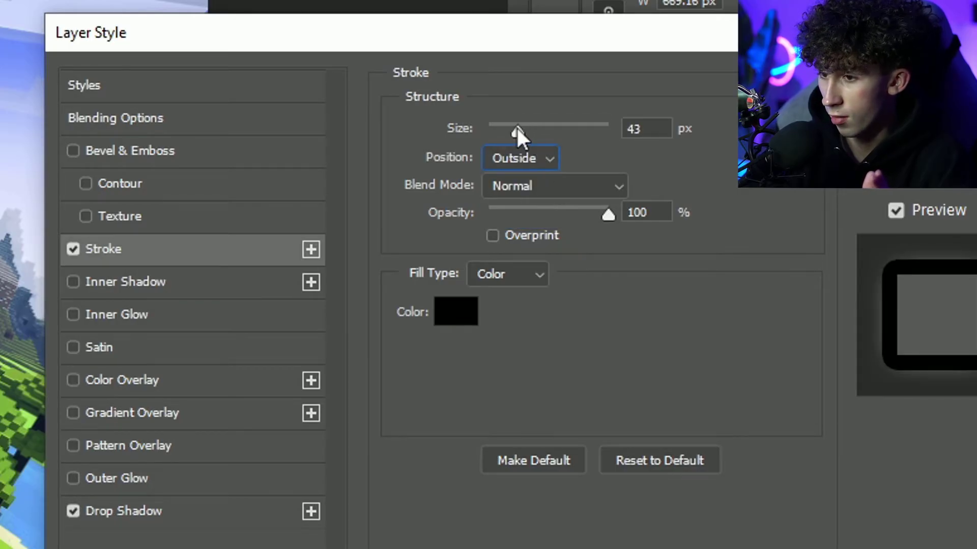